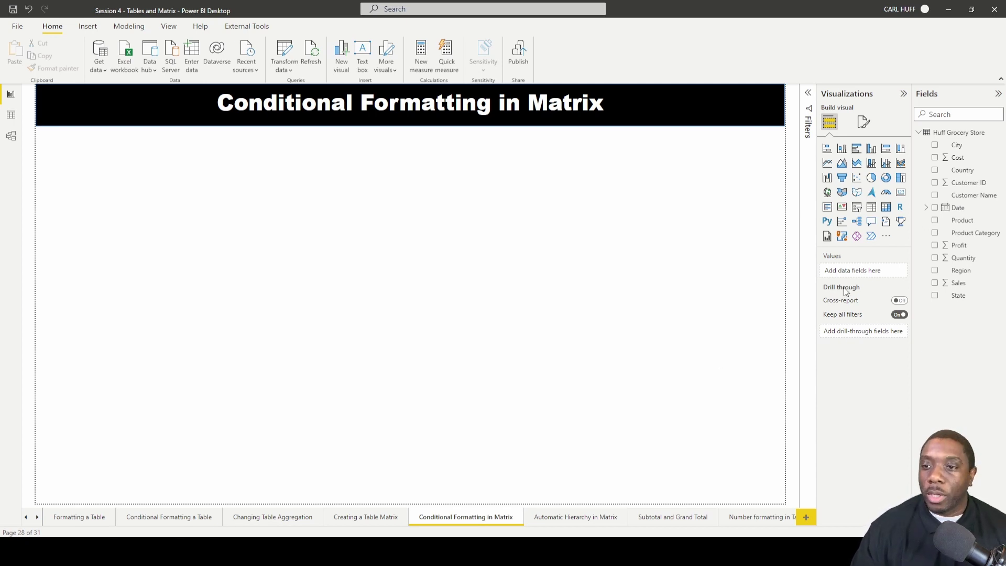
- Add and resize a matrix visual, with Product Category as rows and Region as columns
click(885, 207)
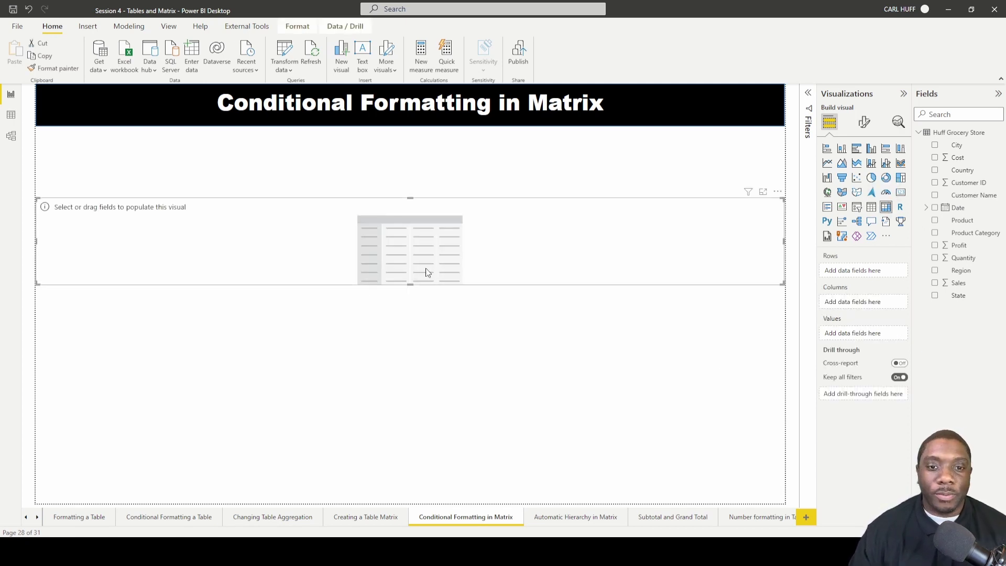
drag(410, 284, 407, 455)
drag(38, 198, 235, 190)
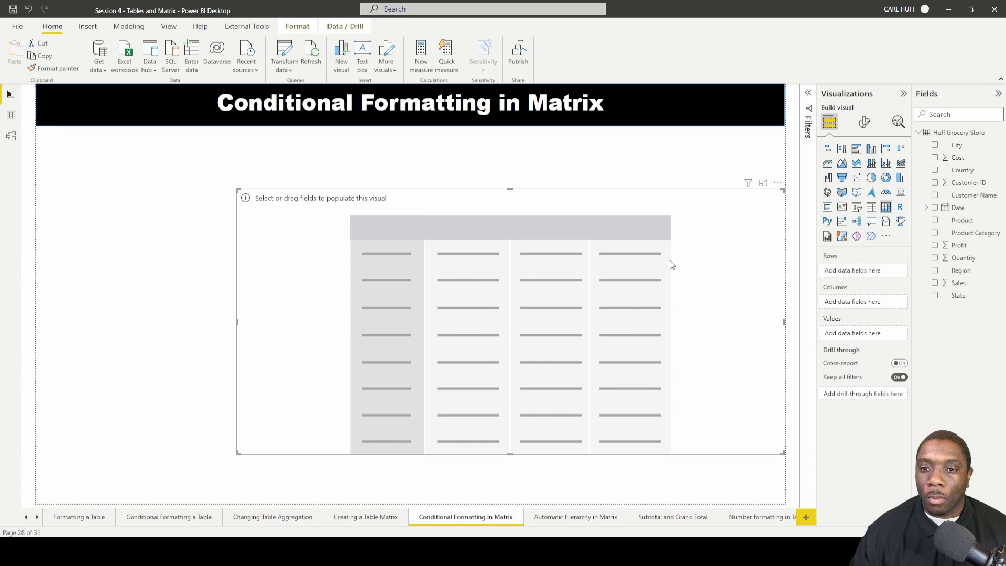
drag(964, 232, 867, 273)
drag(964, 270, 871, 349)
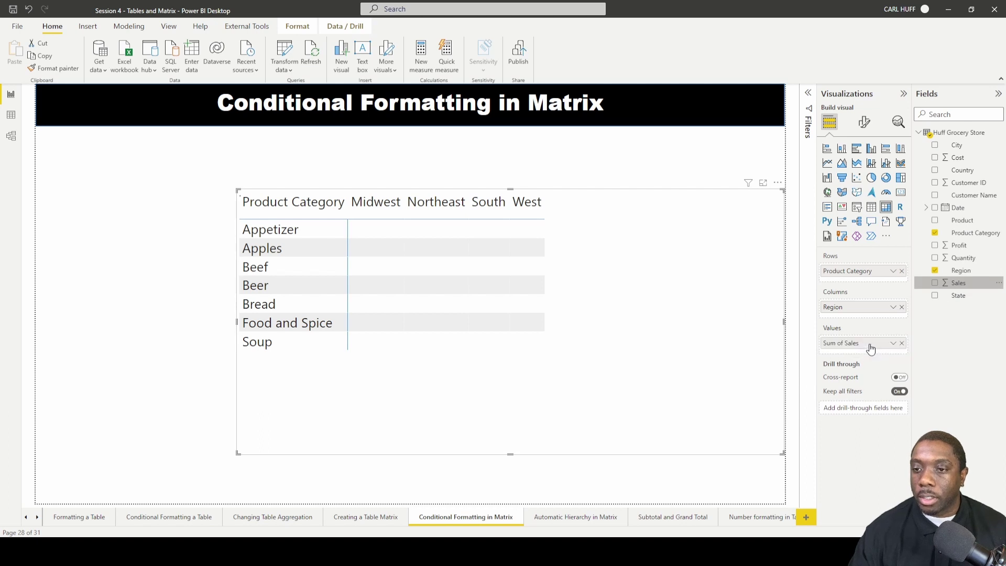
- Exclude Food and Spice in the Product Category filter, dropping the grand total to $3,987.78
click(809, 97)
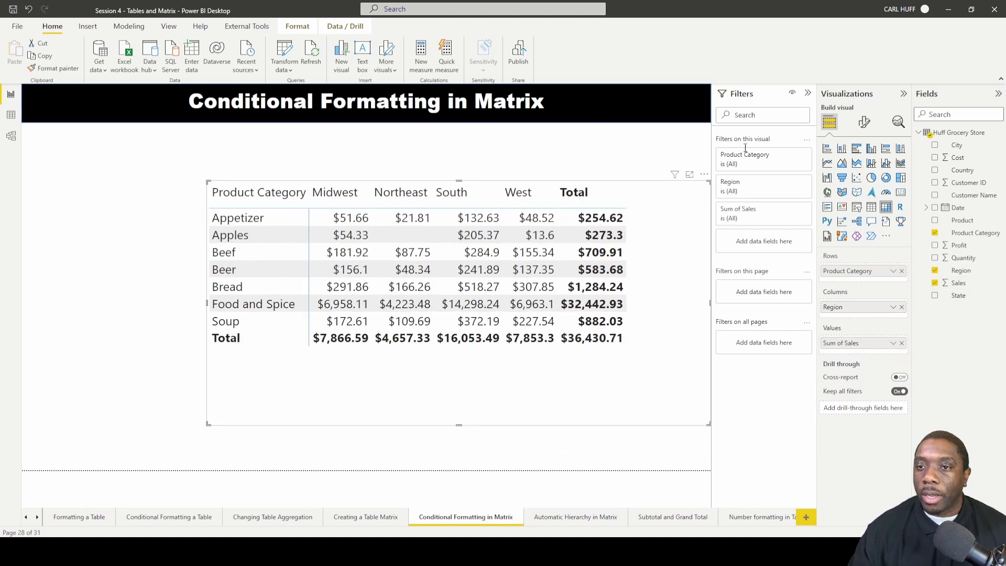
click(784, 159)
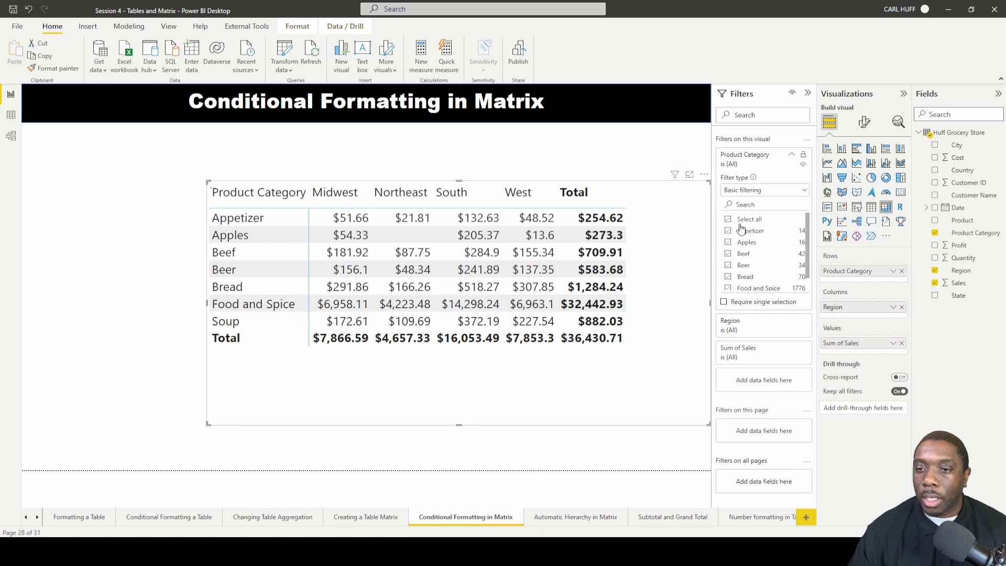
click(750, 289)
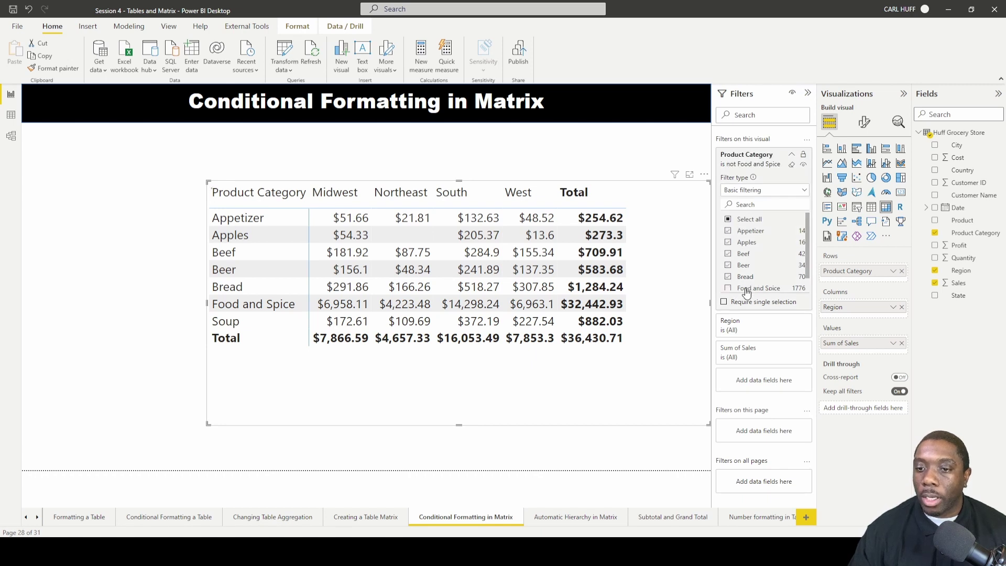
click(791, 156)
click(807, 93)
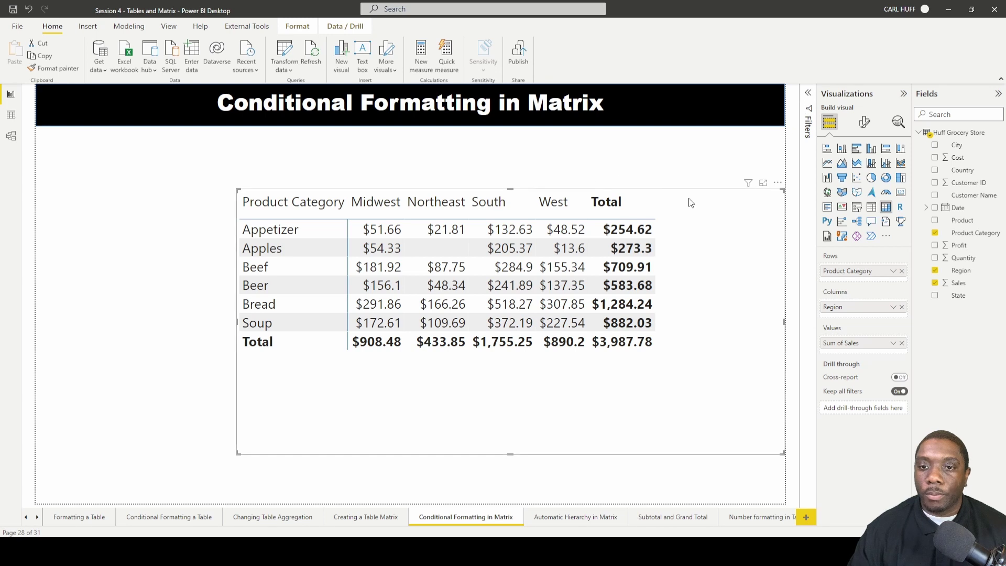
click(865, 124)
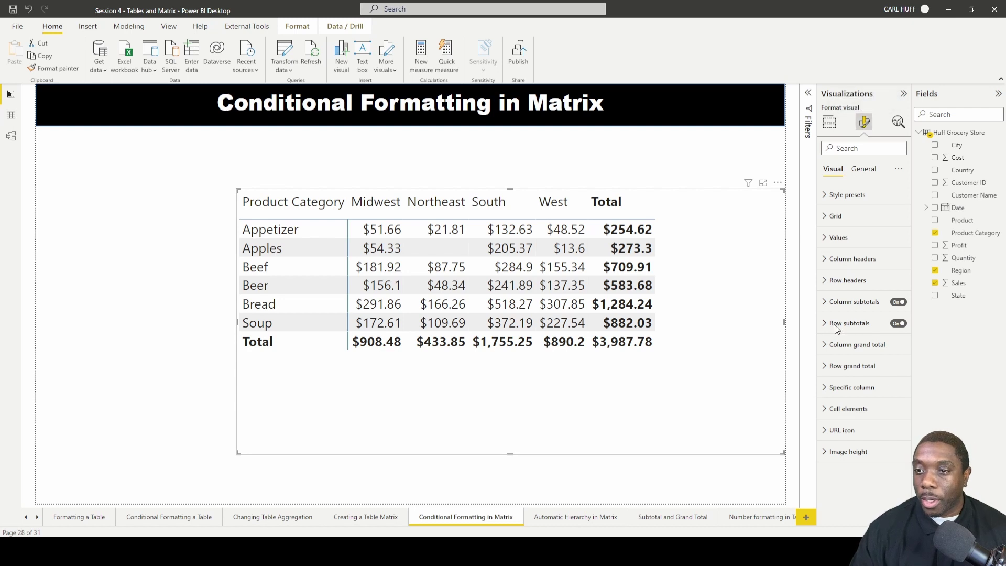
- Switch Data bars on under Cell elements for the Sum of Sales values
click(832, 408)
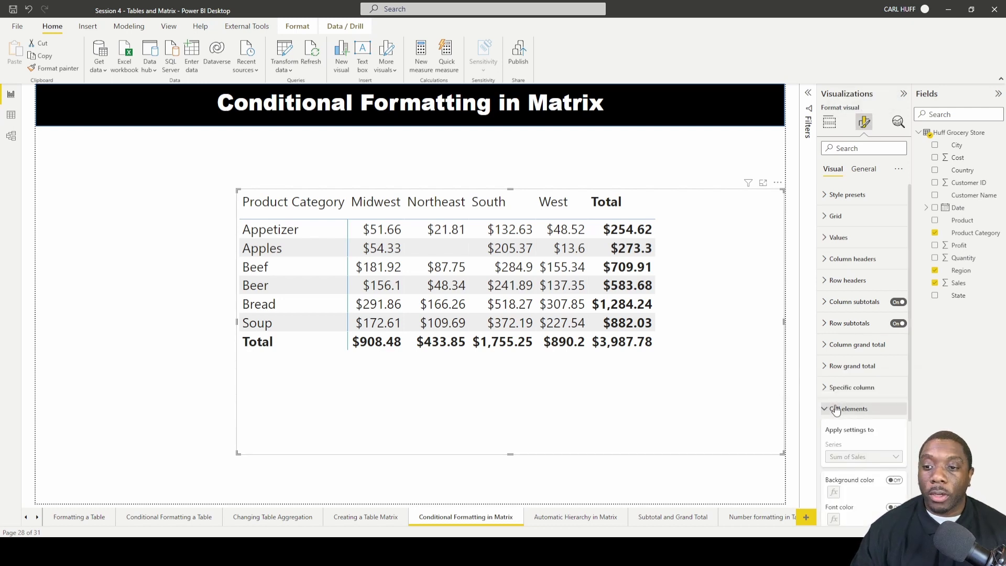
scroll(844, 348, down, 3)
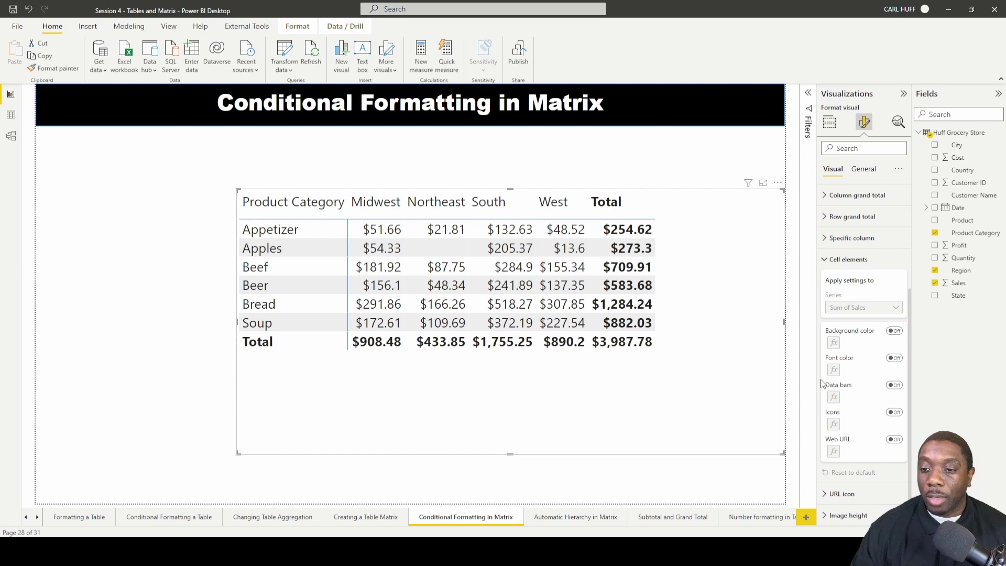
click(893, 386)
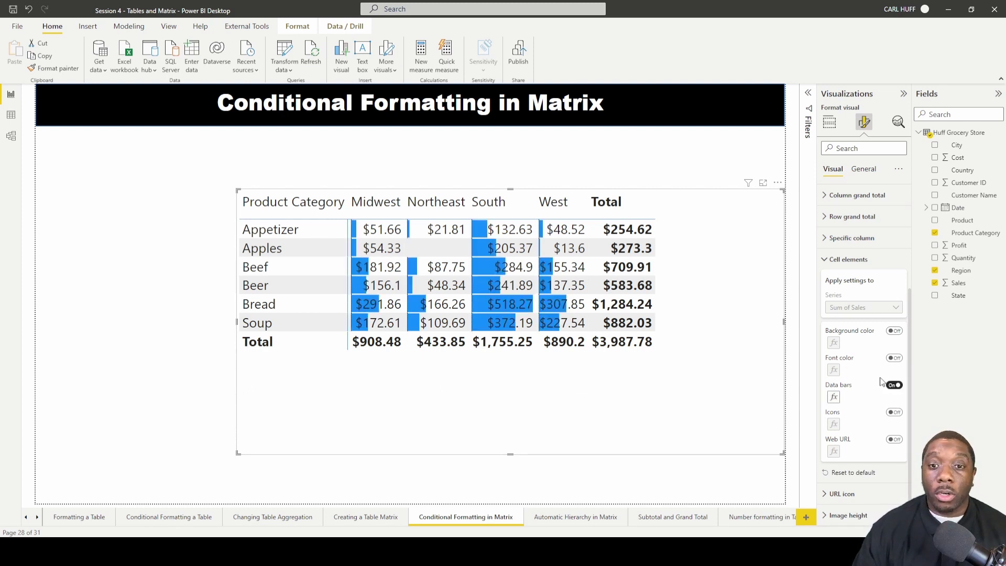
click(834, 398)
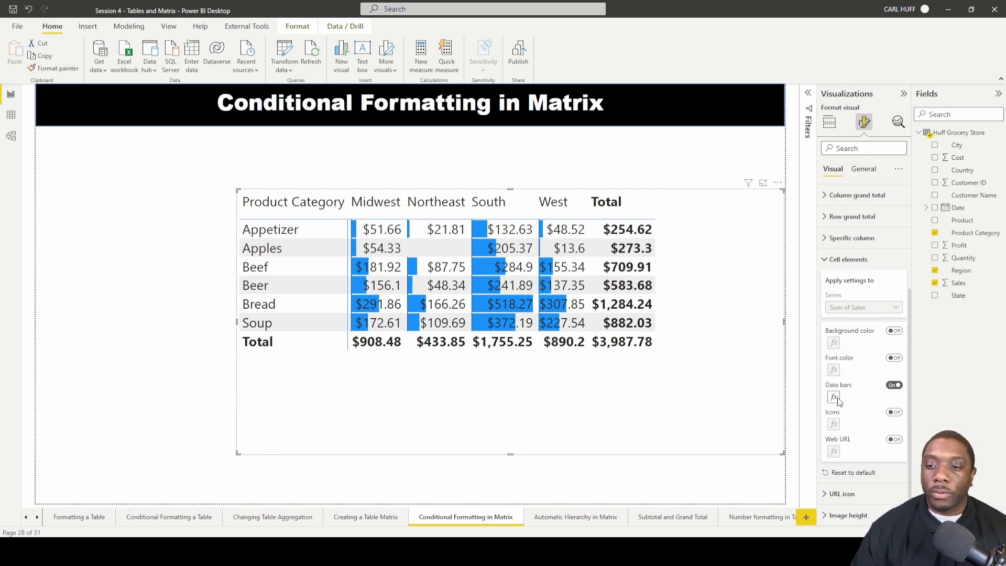
- Set the data bars to Show bar only, hiding the regional sales numbers
drag(527, 106, 793, 121)
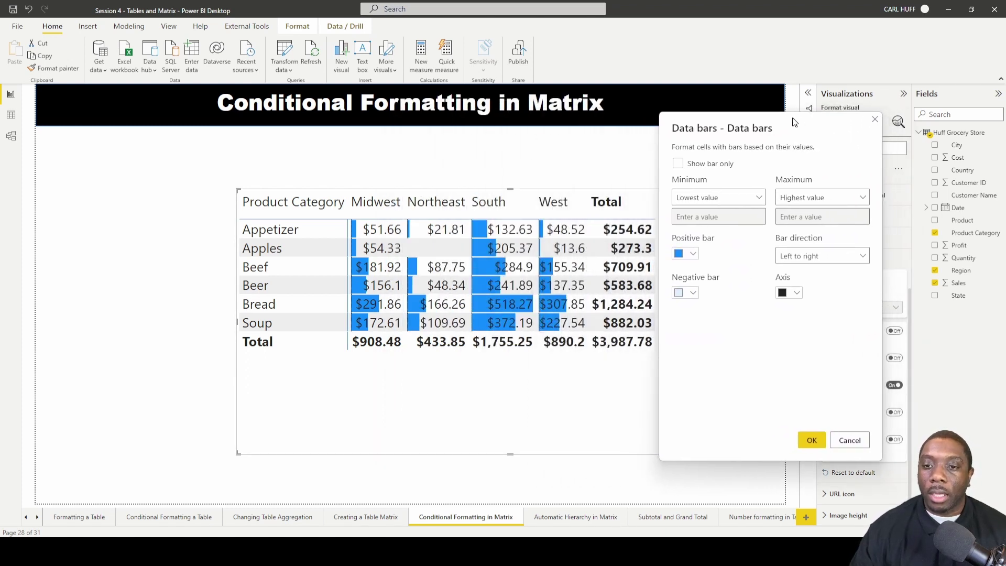
click(679, 164)
click(809, 441)
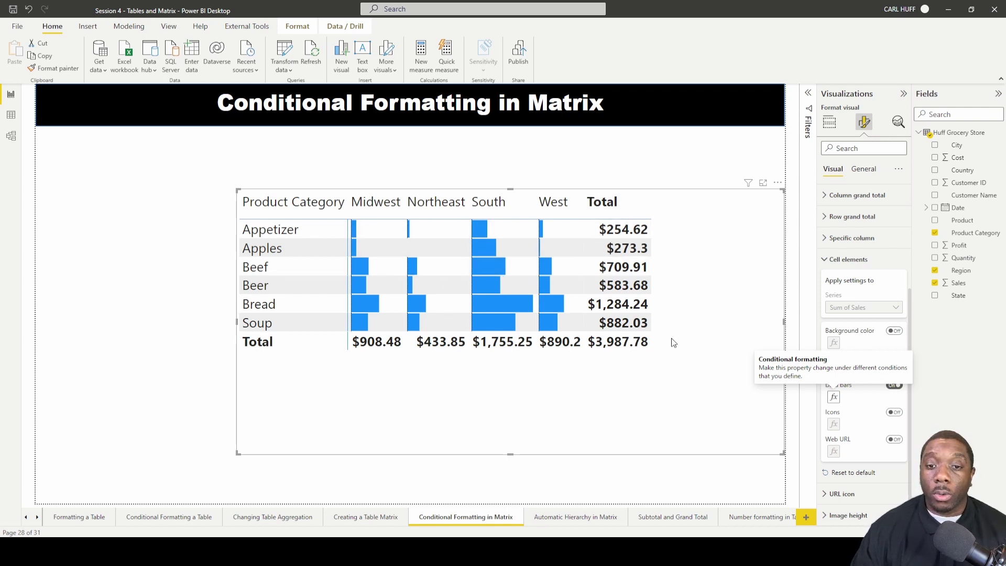
- Uncheck Show bar only so sales numbers reappear beside the data bars
click(833, 397)
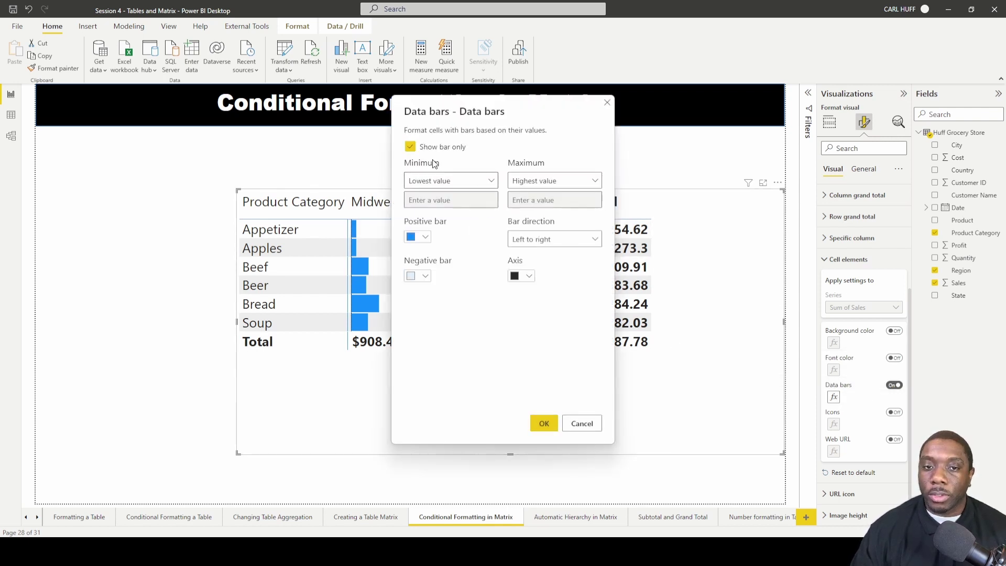
click(410, 147)
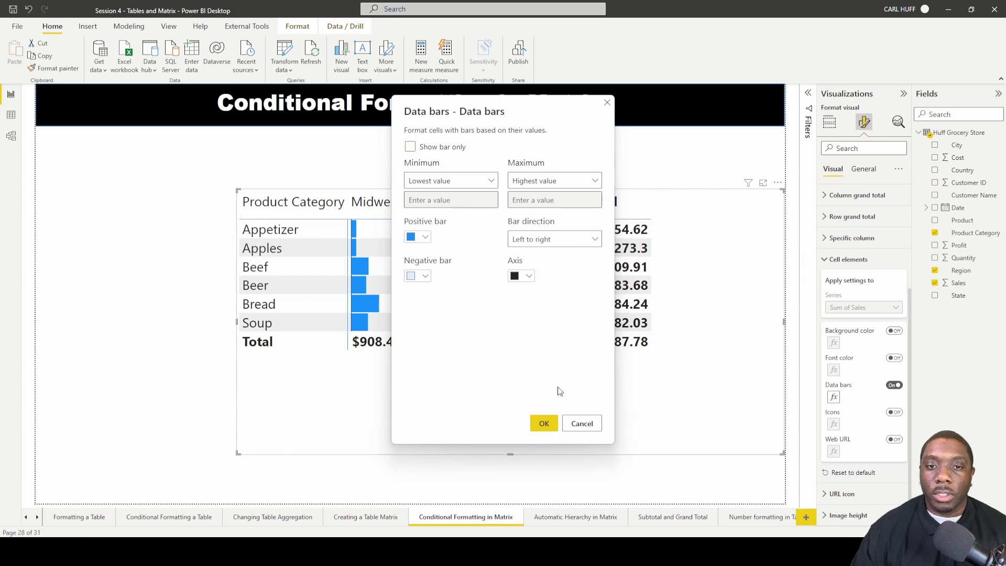
click(544, 426)
- Recolour the positive data bars gold, keeping lowest value as the bar minimum
click(833, 397)
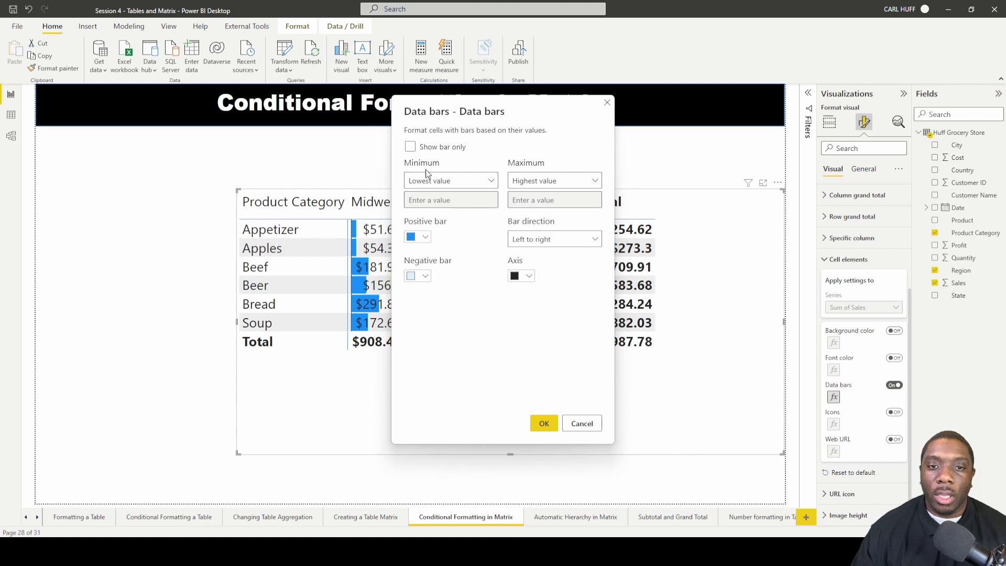
click(485, 182)
click(483, 180)
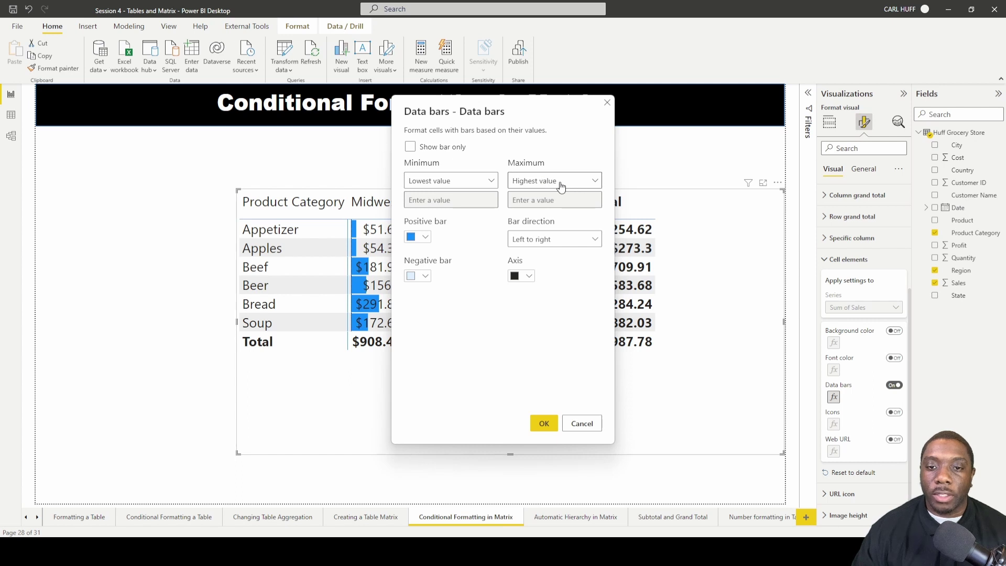
click(426, 237)
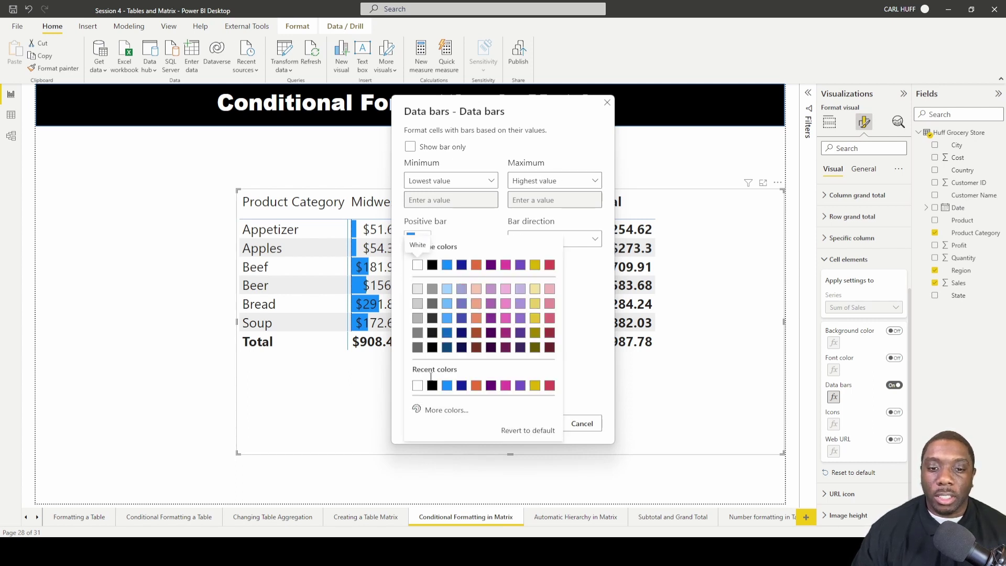
click(534, 386)
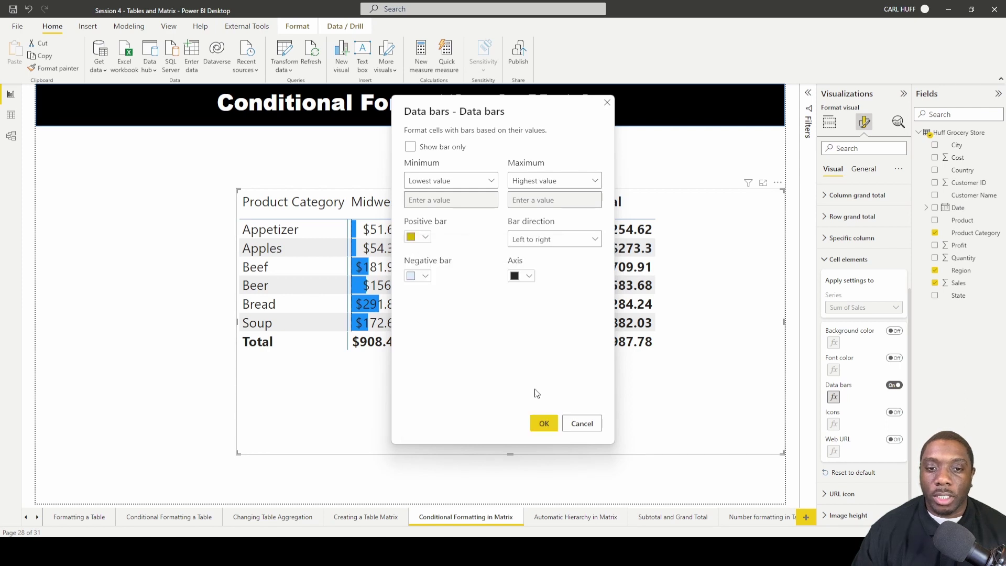
click(544, 424)
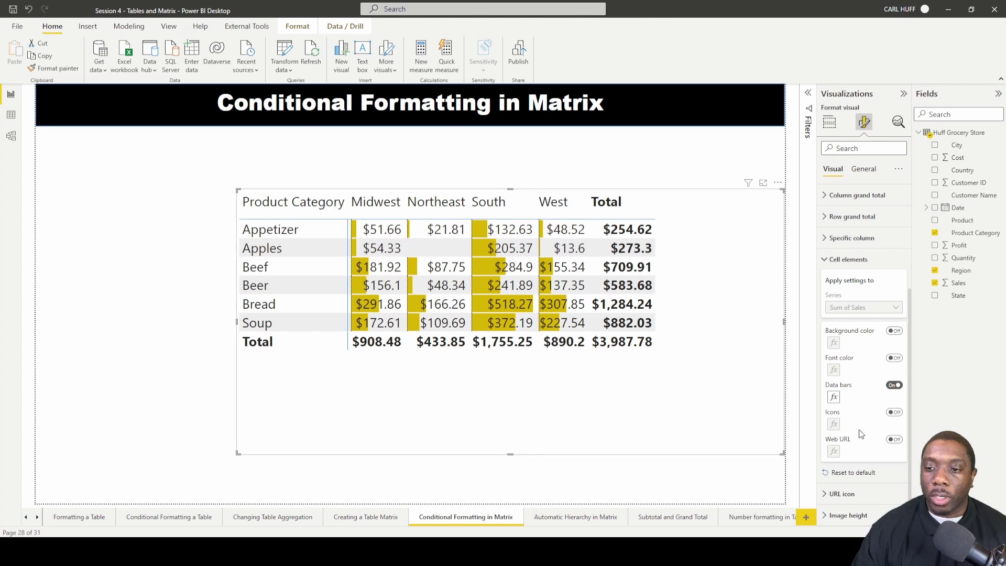
click(834, 398)
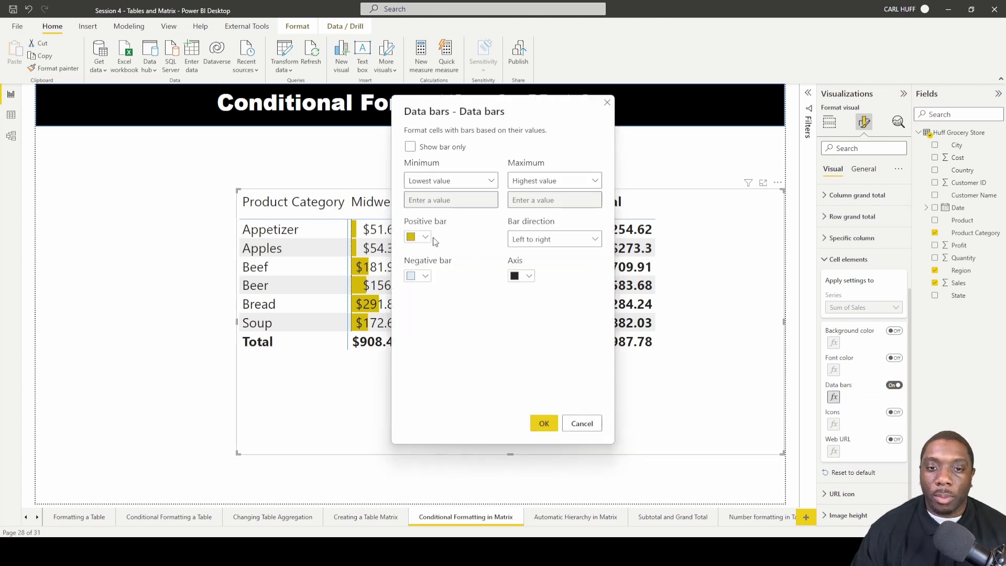
- Recolour the positive bars custom green #67D855, then replace data bars with icons
click(428, 237)
click(440, 409)
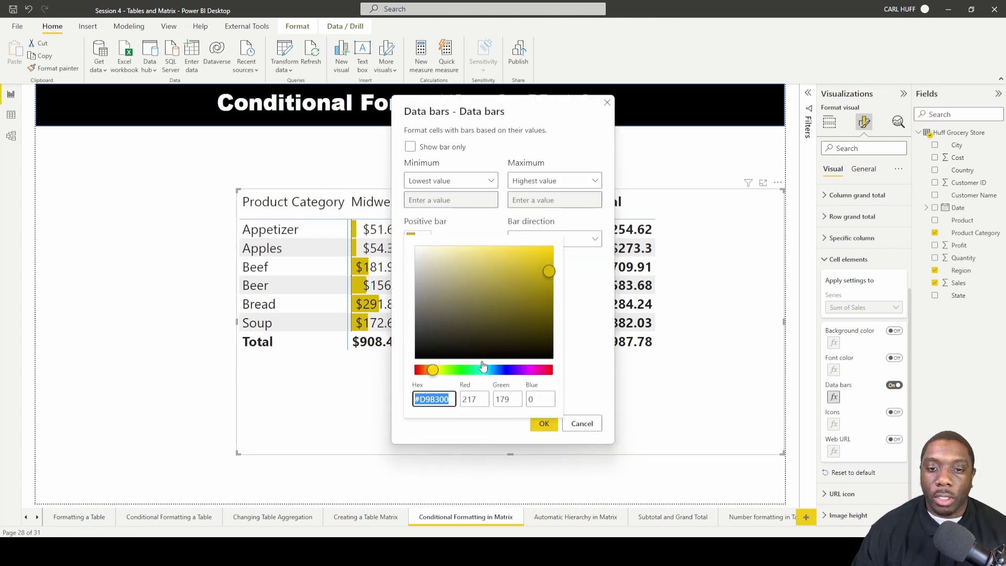
click(457, 369)
click(494, 262)
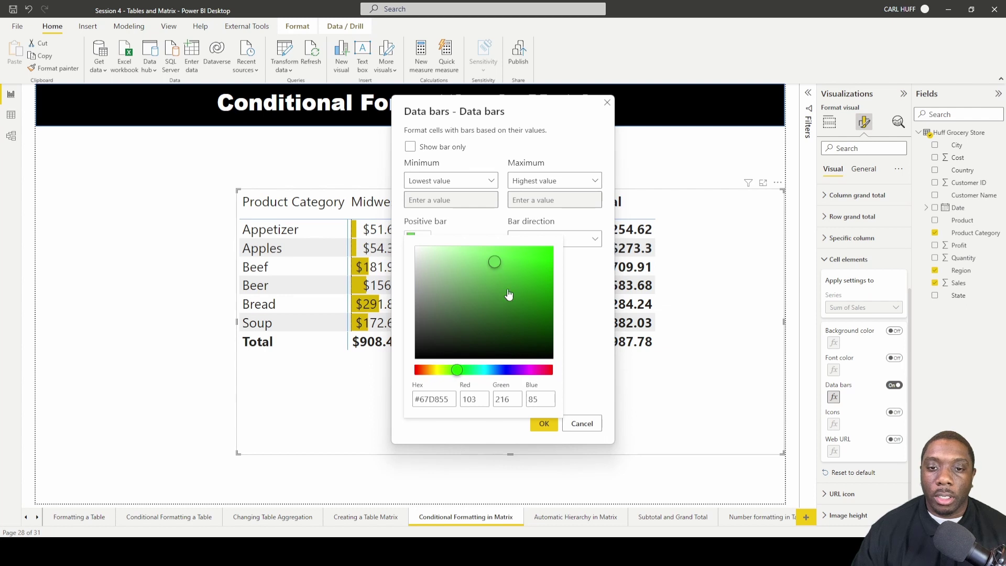
click(591, 385)
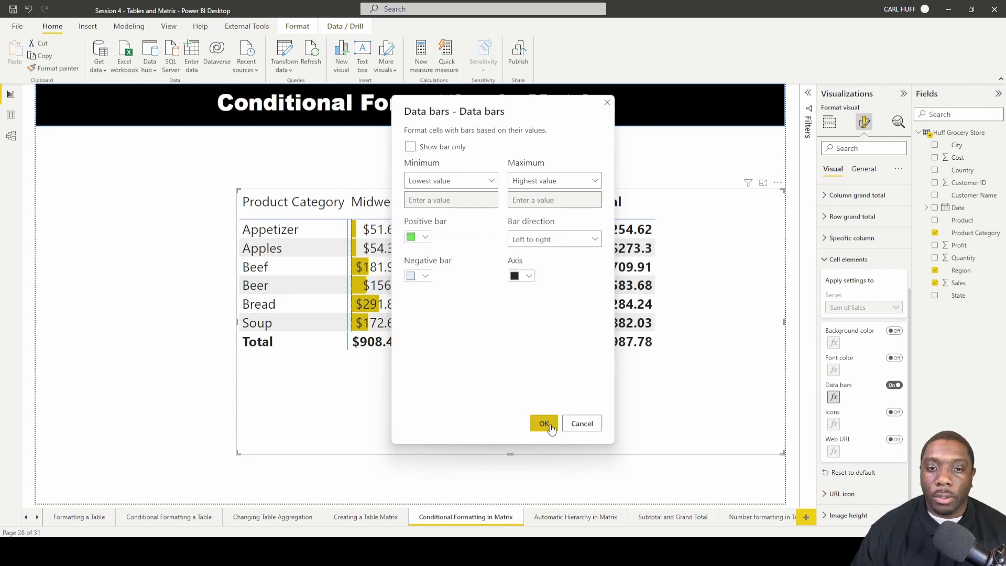
click(543, 424)
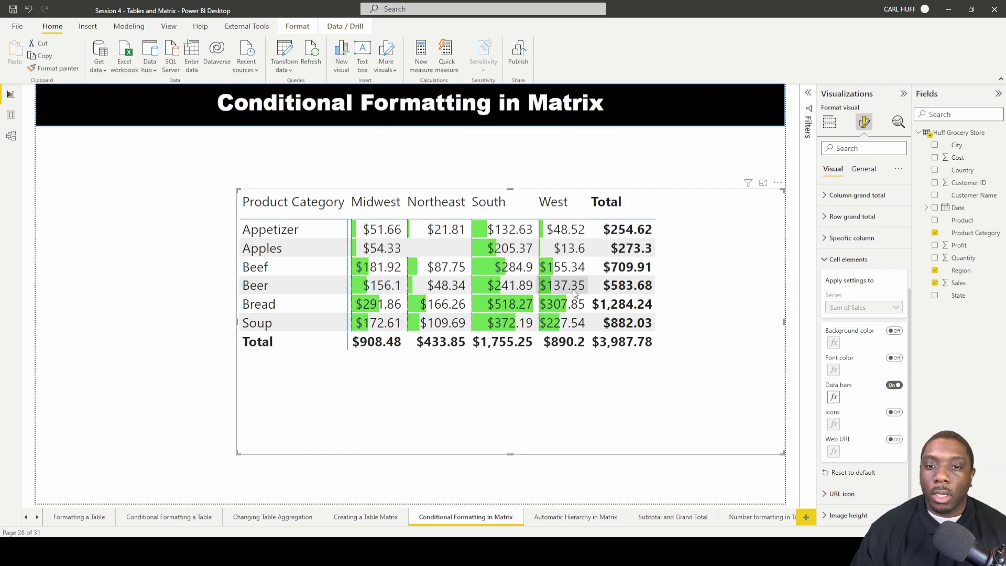
click(894, 386)
click(896, 414)
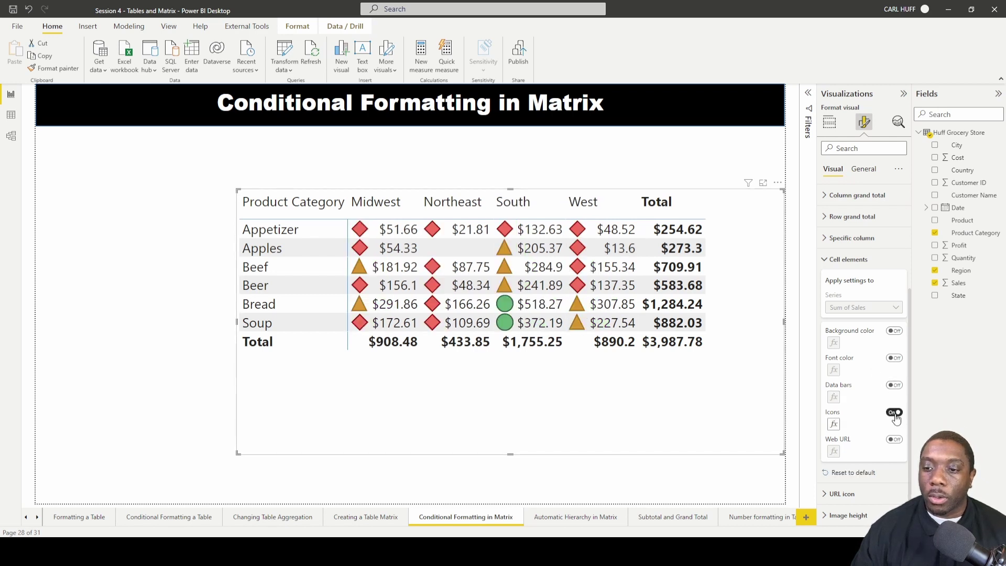
- Apply the five-arrow icon set to the sales values, then switch Icons off
click(834, 424)
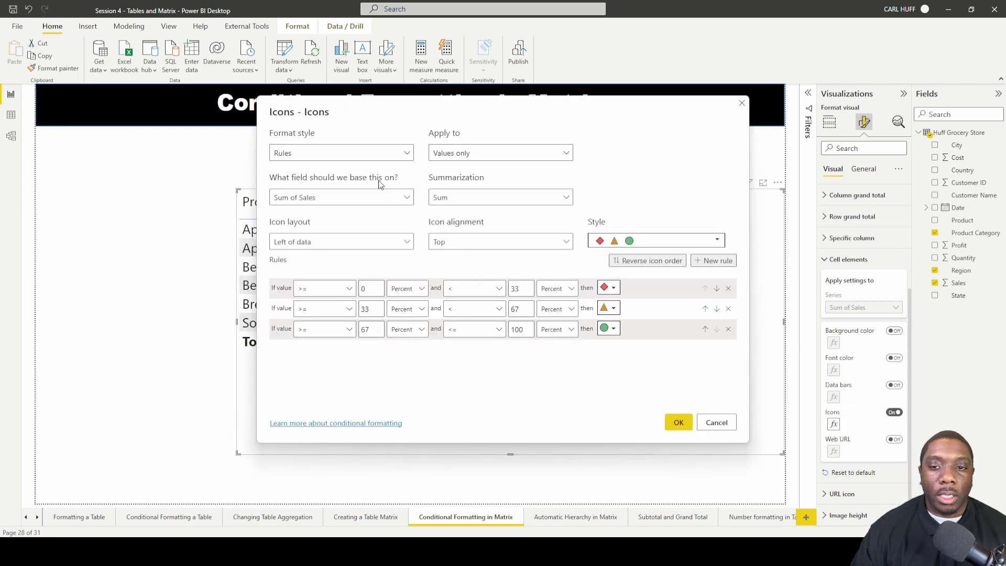
click(706, 245)
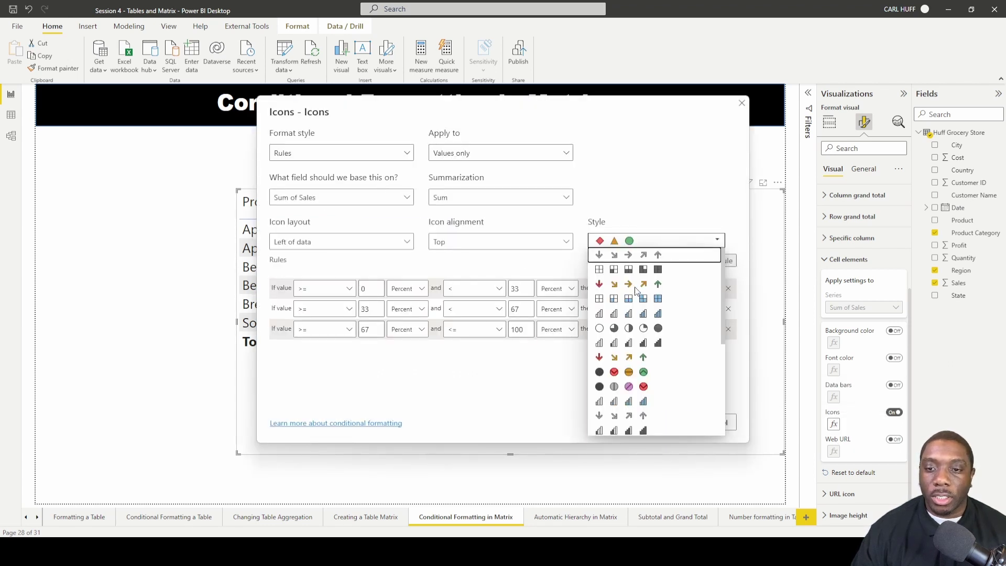
click(635, 285)
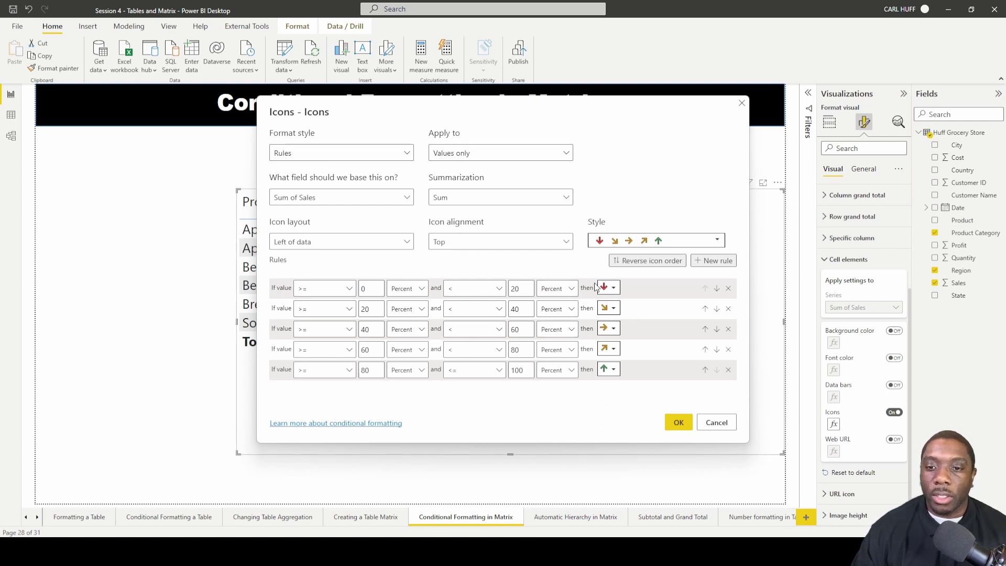
click(681, 431)
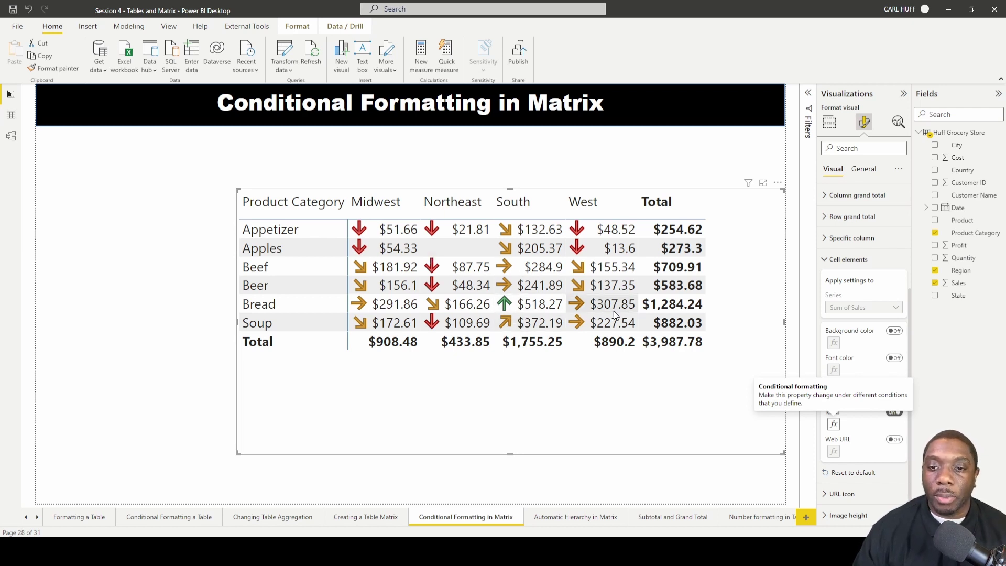
click(894, 413)
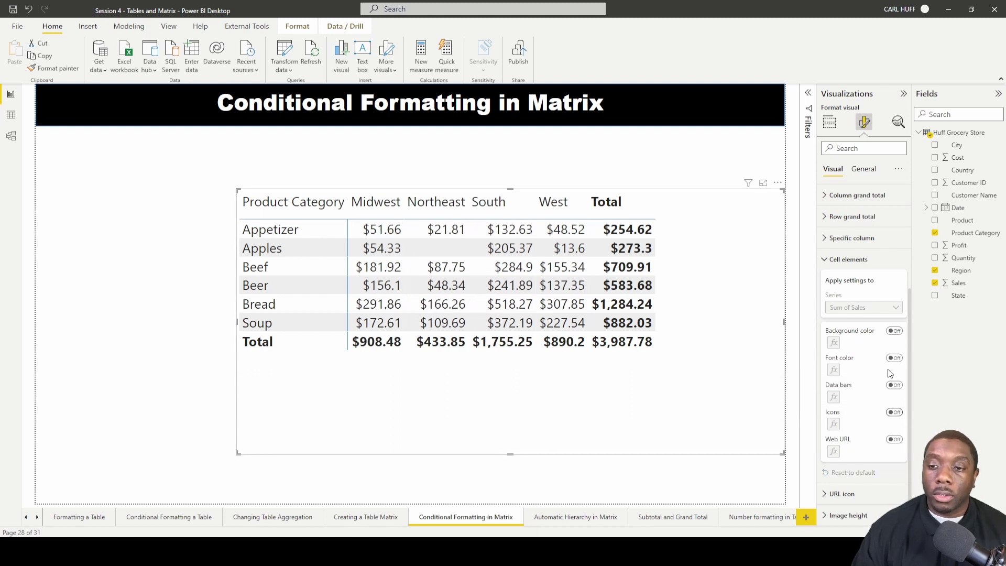
- Turn Font color on and set the gradient's maximum colour to a custom green
click(895, 359)
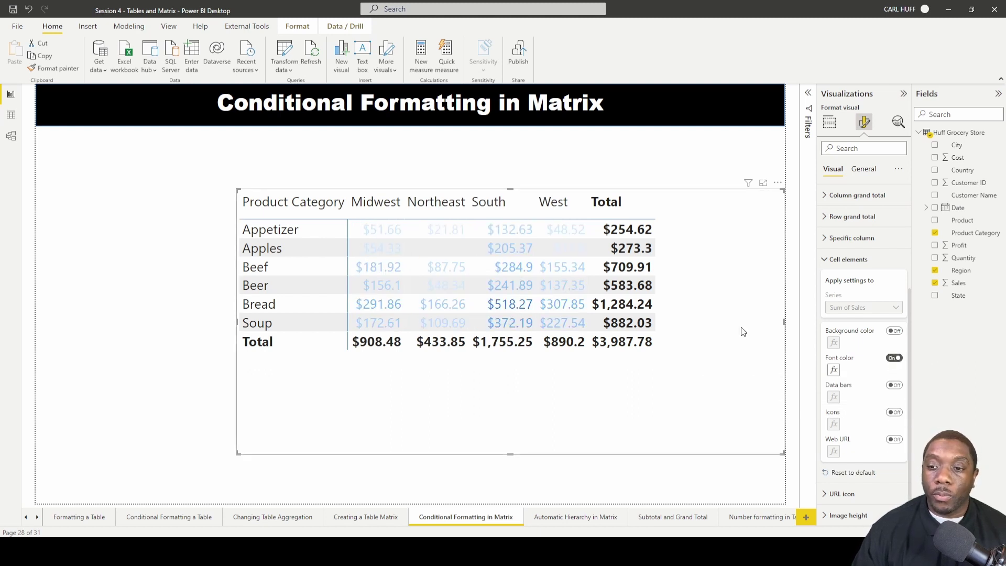
click(834, 370)
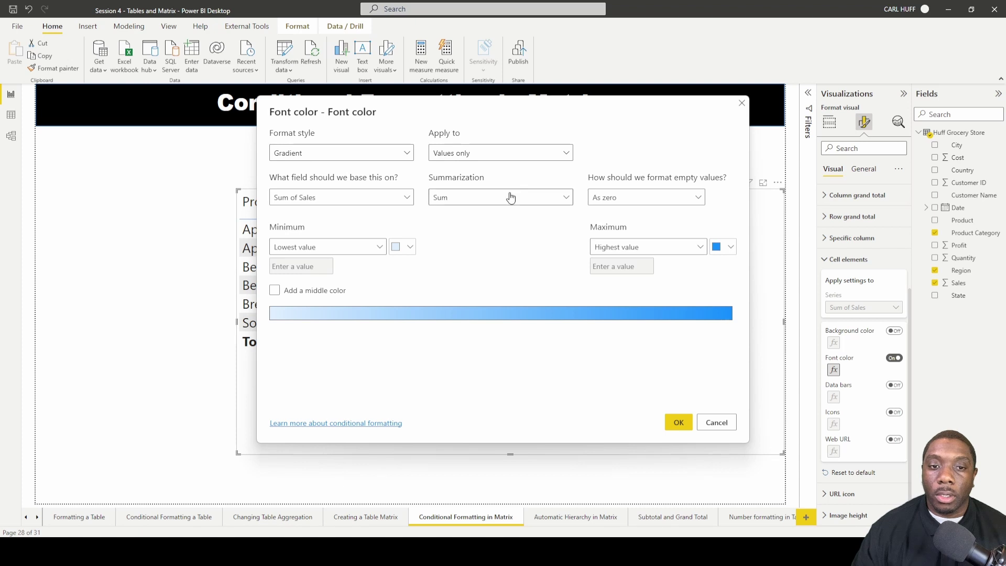
click(721, 251)
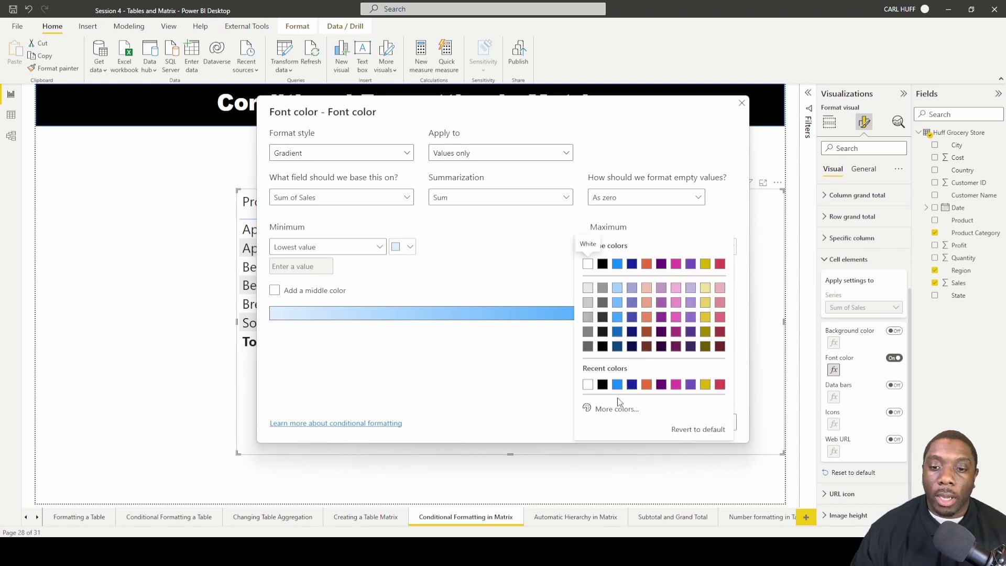
click(609, 409)
click(634, 368)
click(674, 285)
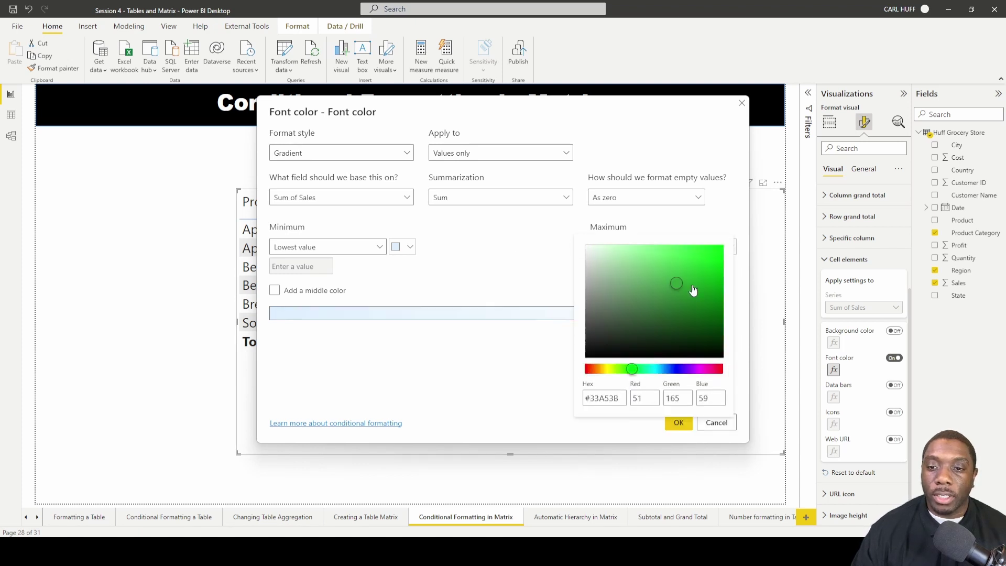
click(685, 284)
click(547, 373)
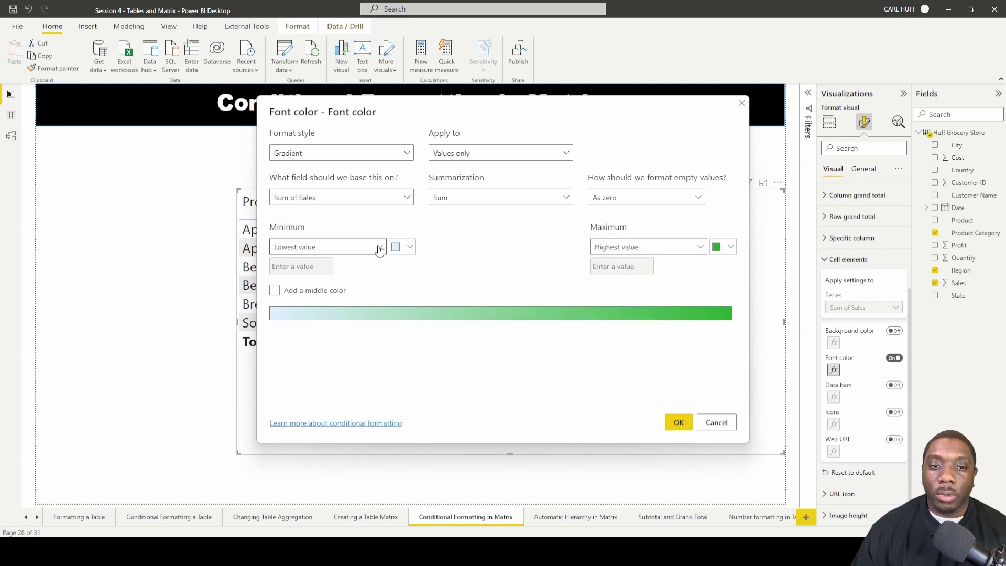
- Set the minimum font colour to red, apply the gradient, then switch Font color off
click(402, 247)
click(423, 409)
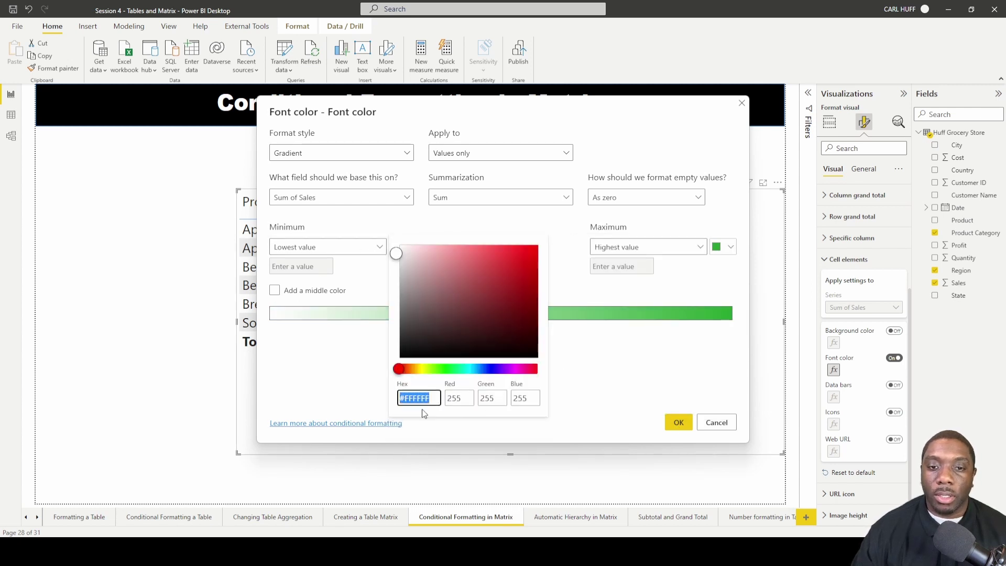
click(523, 246)
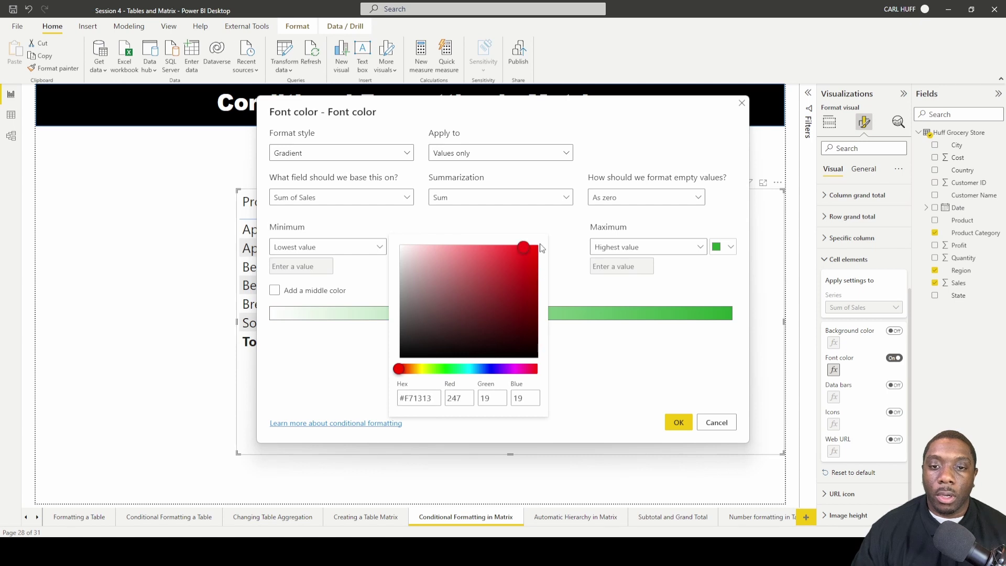
click(676, 423)
click(681, 425)
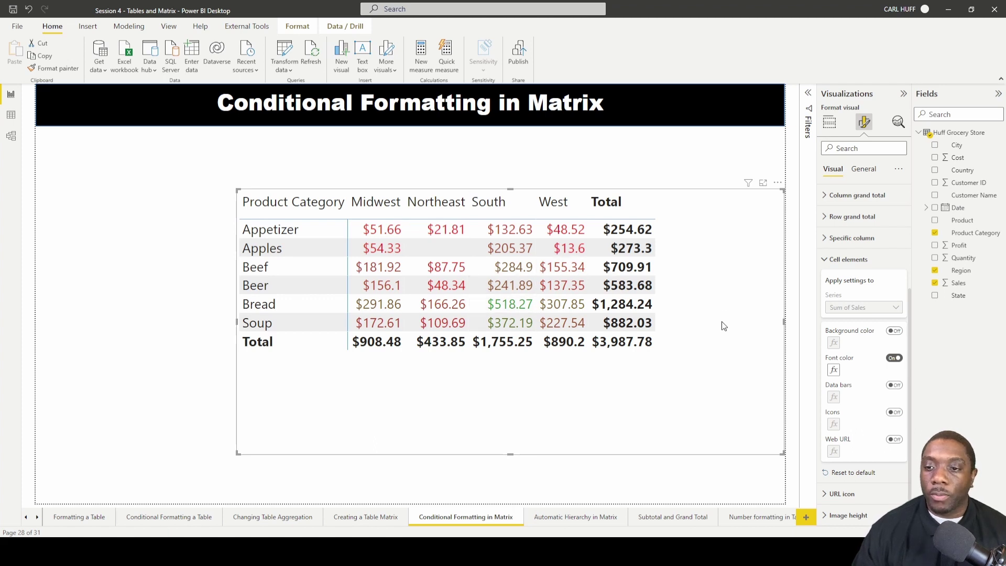
click(895, 359)
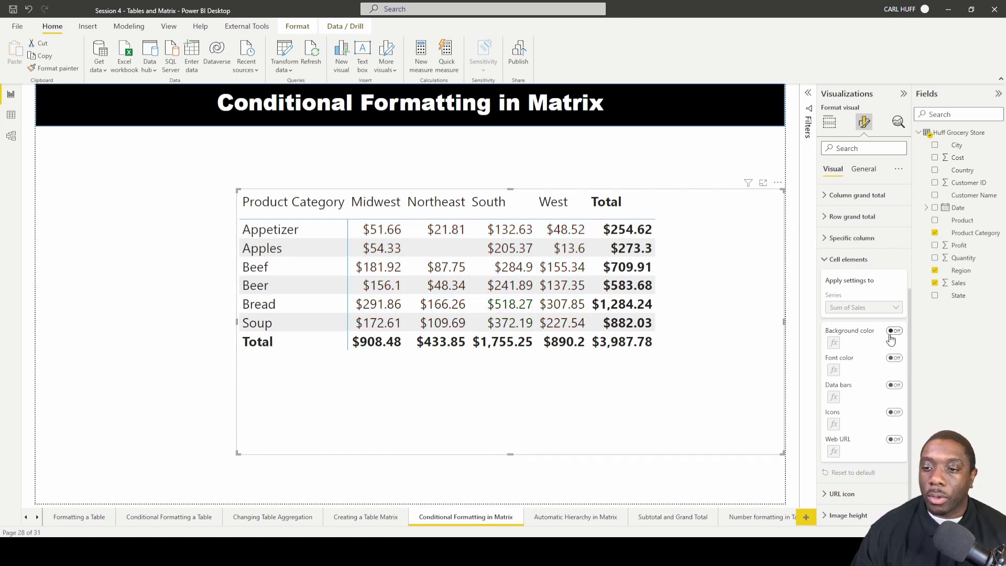
- Turn Background color on and set the gradient's maximum to a bright green
click(894, 332)
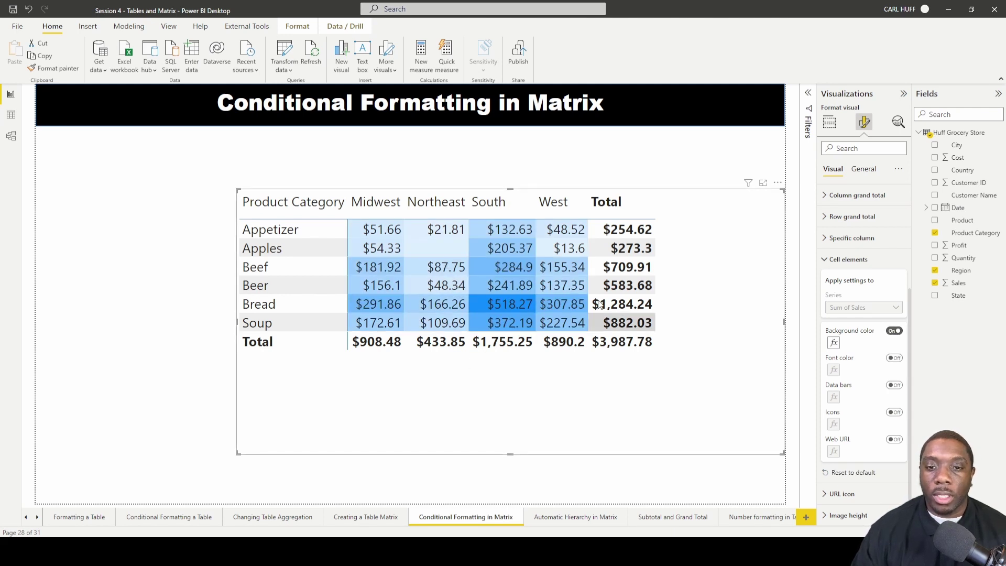
click(834, 343)
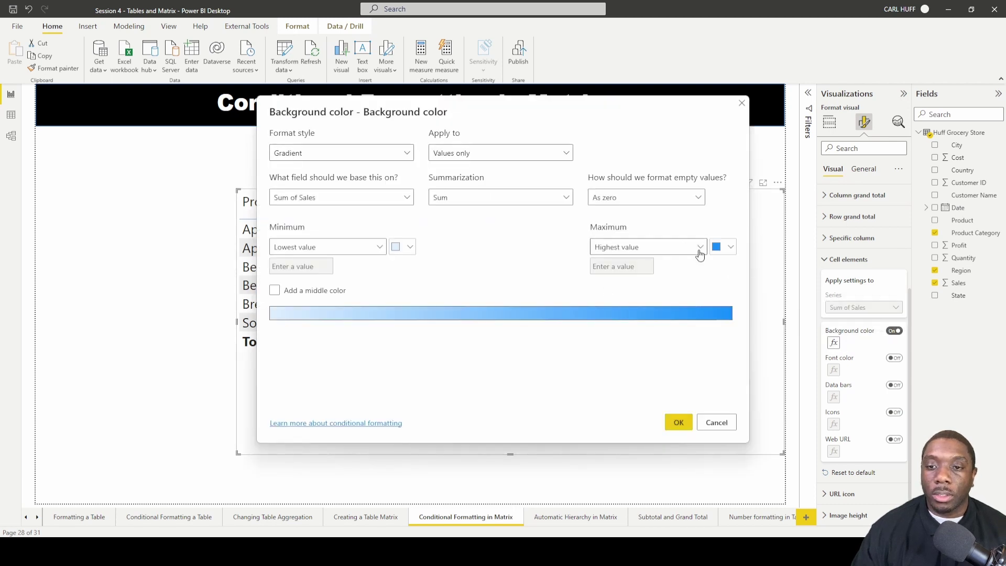
click(730, 246)
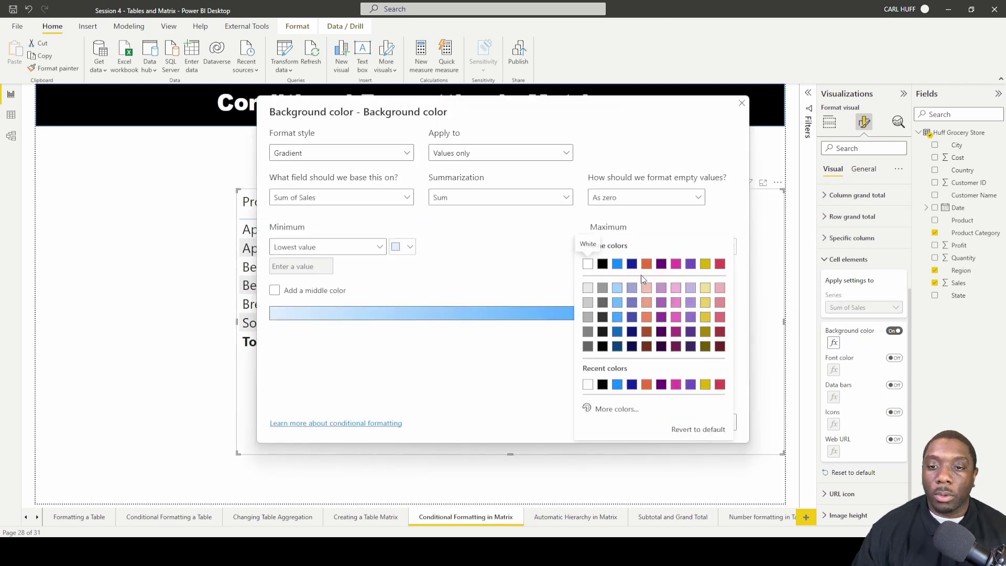
click(612, 408)
click(631, 368)
click(697, 248)
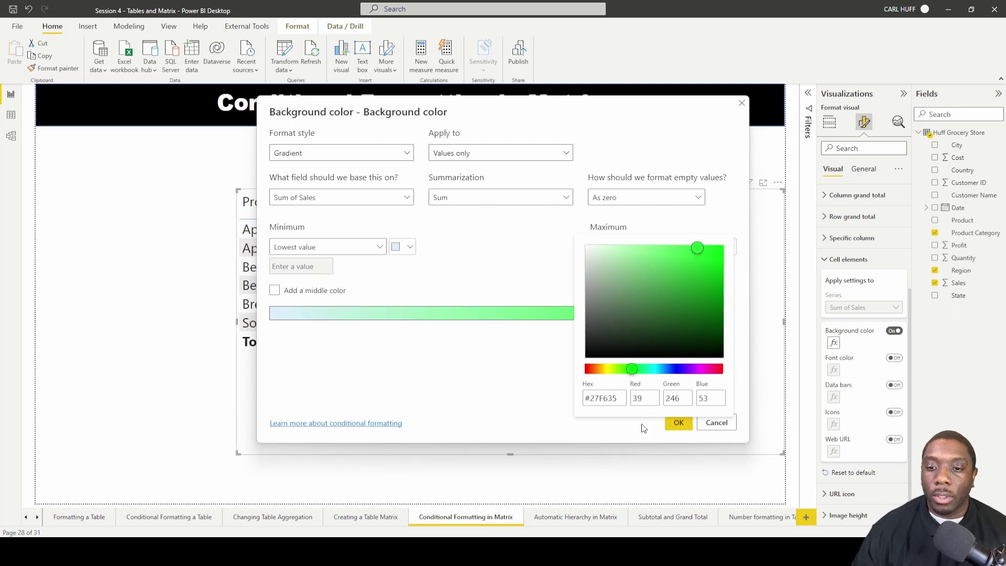
click(572, 424)
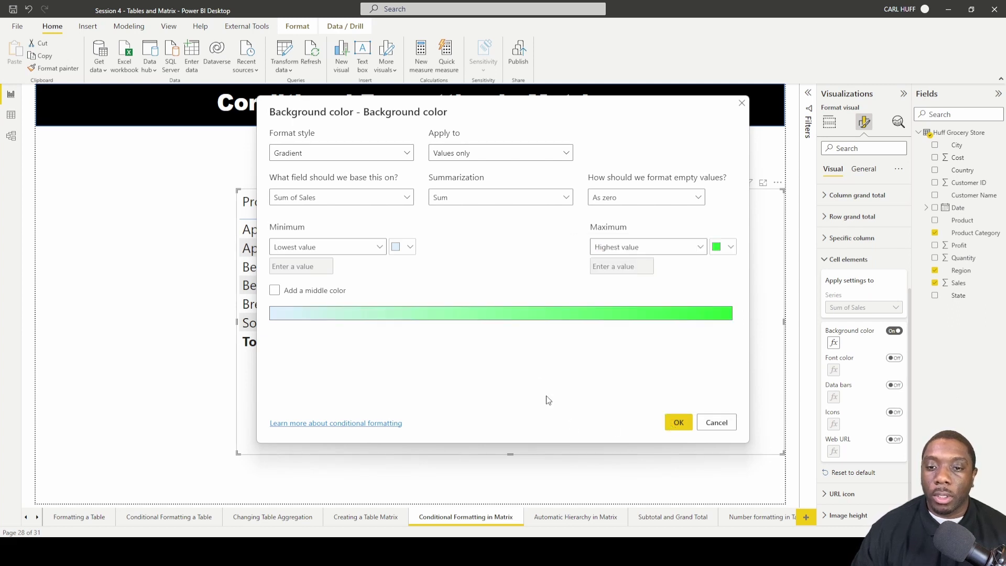
- Keep lowest value as the minimum and colour it dark red
click(381, 252)
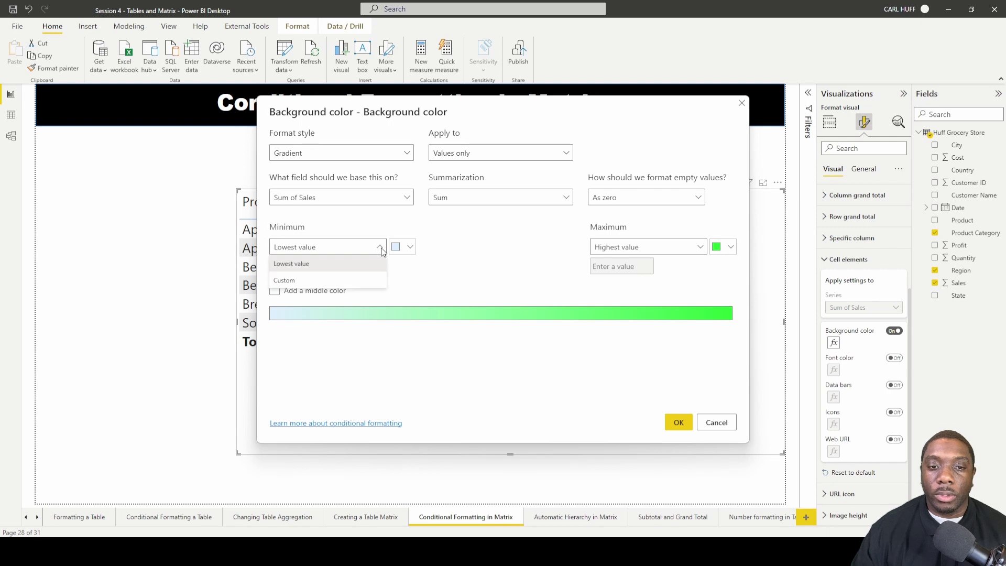
click(360, 312)
click(409, 247)
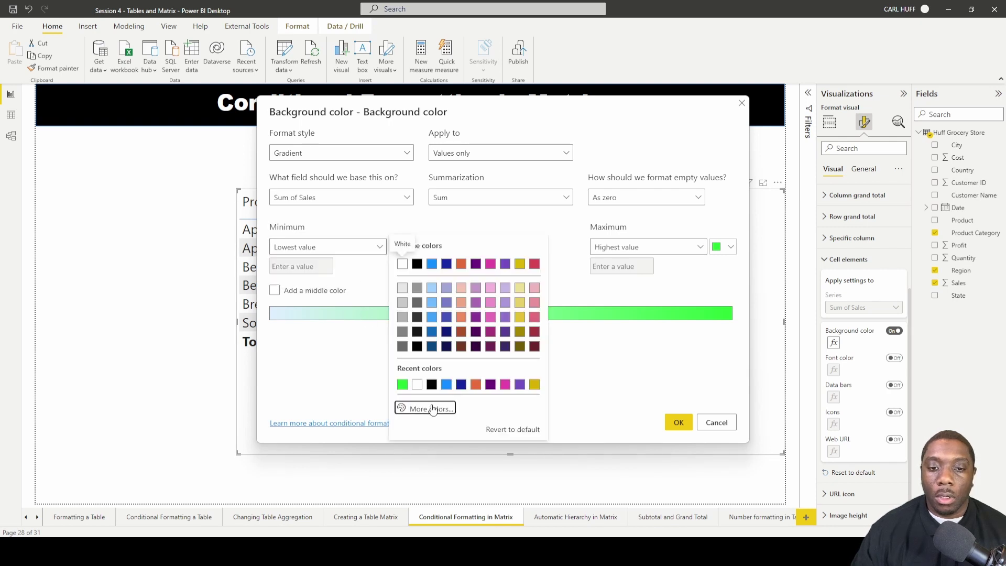
click(428, 408)
click(506, 263)
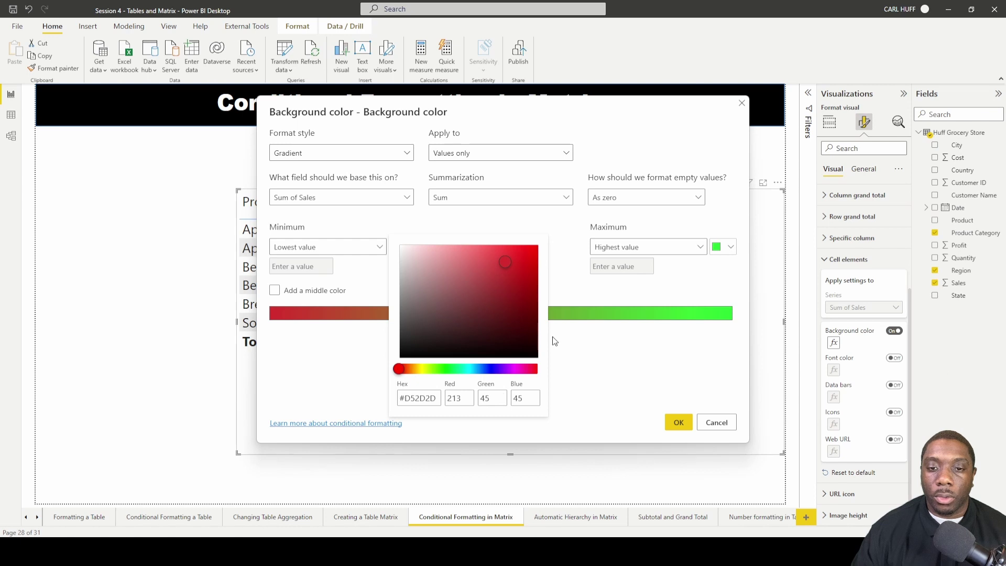
click(521, 281)
click(596, 381)
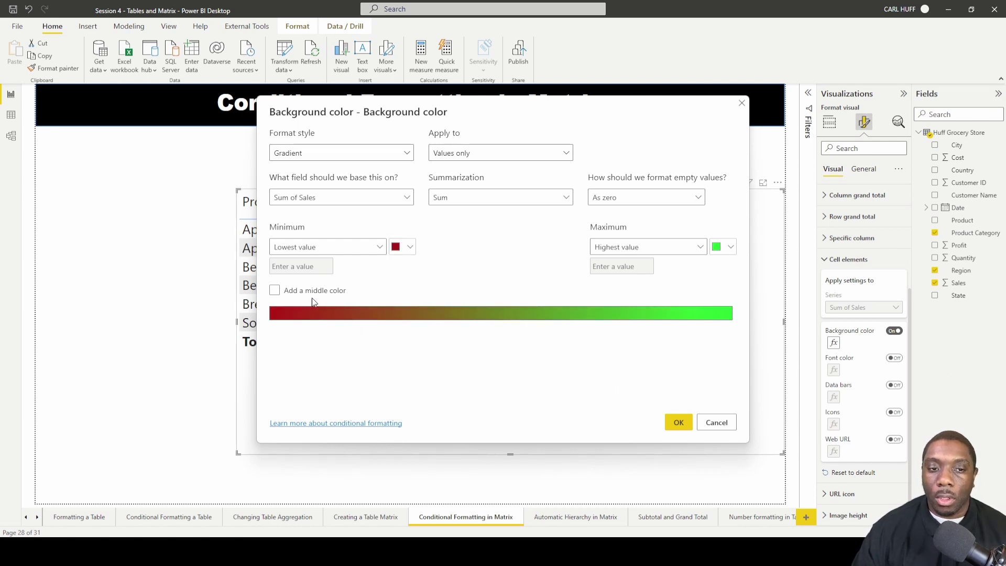
- Add a green middle colour to the background gradient
click(275, 290)
click(560, 246)
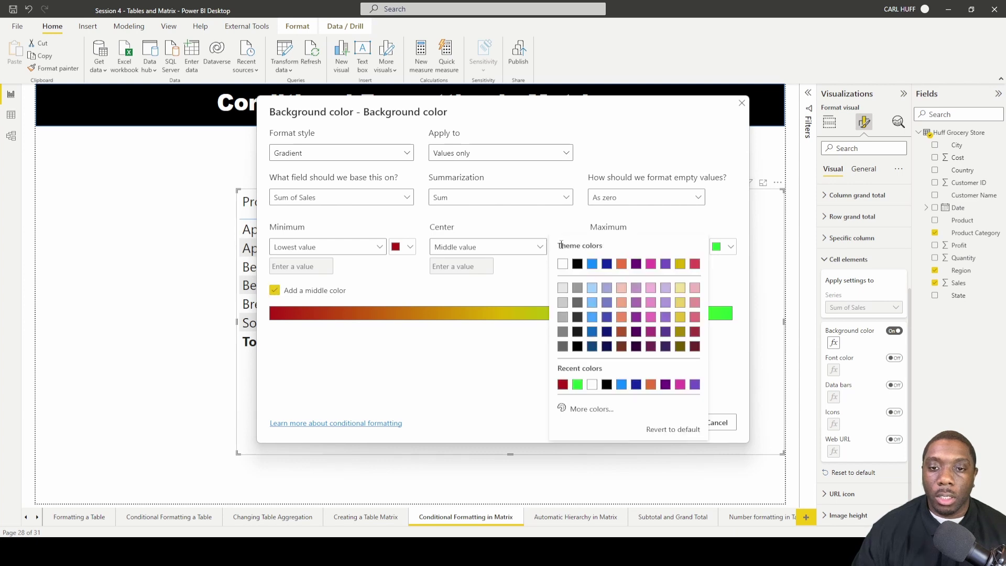
click(577, 384)
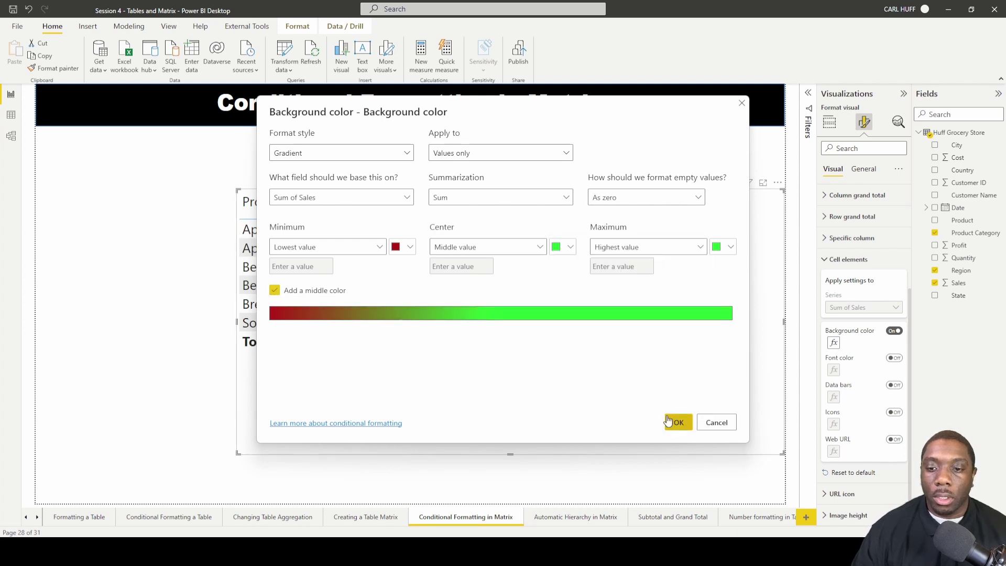